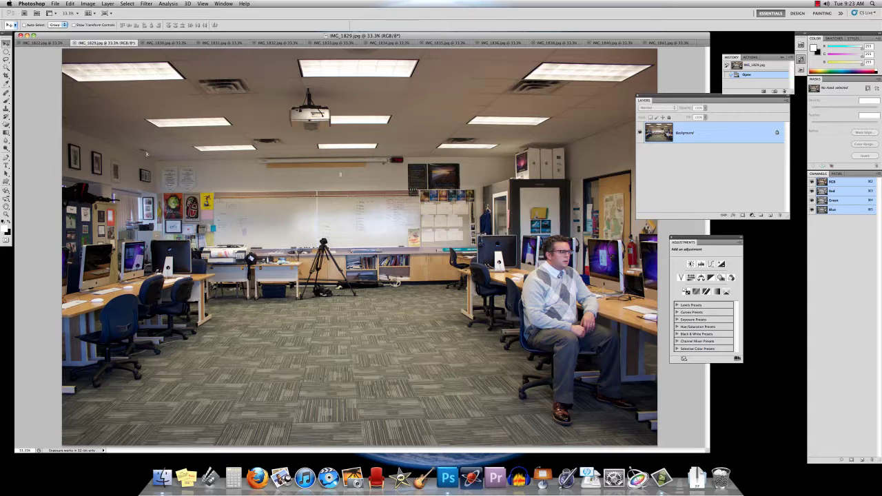
# Step: In IMG_1822.jpg, align Layer 1 with the background room at 47% opacity and restore the layer to 100% opacity
pyautogui.click(62, 43)
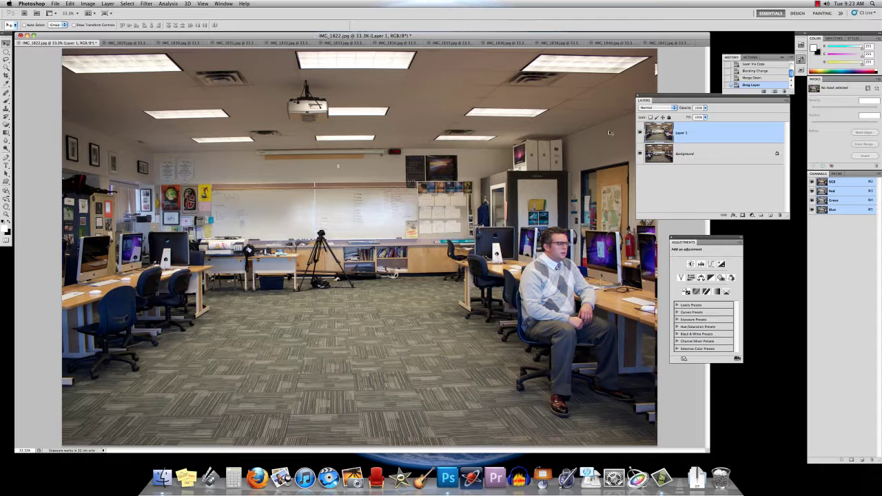
pyautogui.click(707, 108)
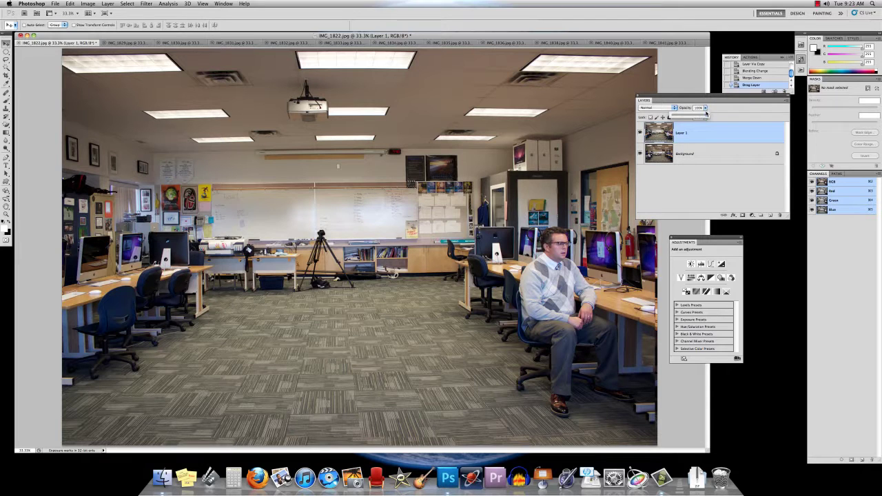
pyautogui.moveTo(707, 115); pyautogui.dragTo(688, 115)
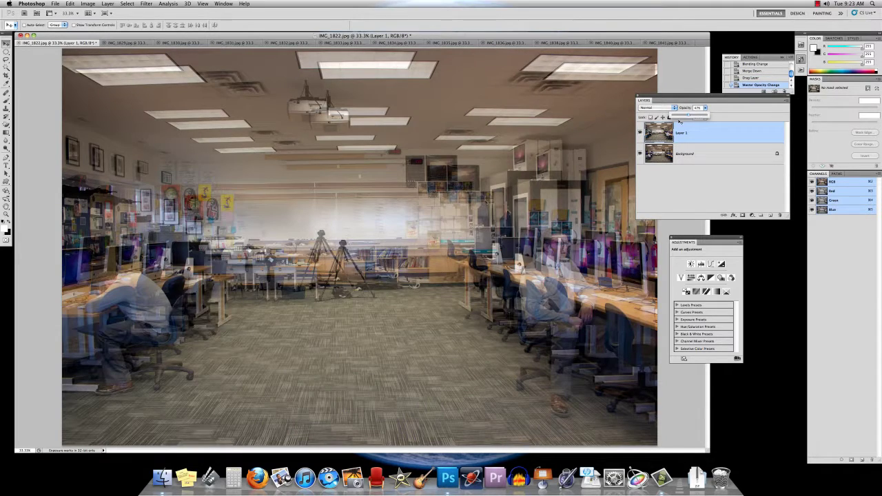
pyautogui.moveTo(443, 225); pyautogui.dragTo(464, 237)
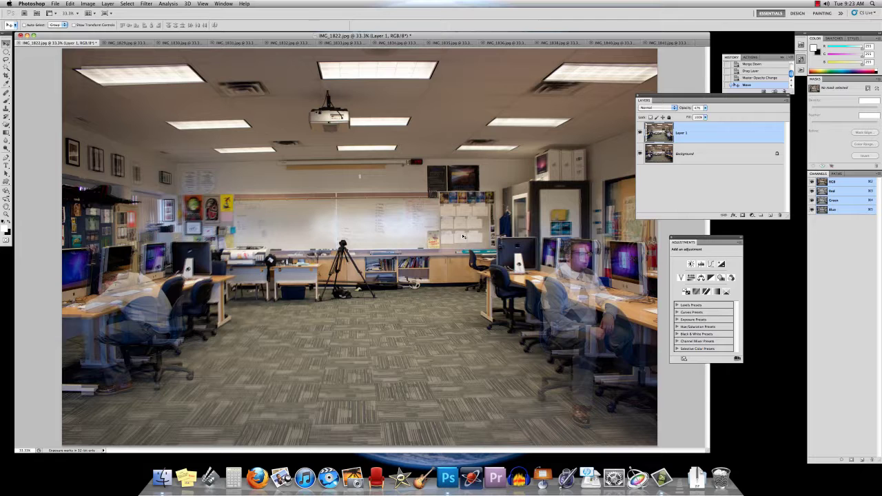
pyautogui.click(706, 108)
pyautogui.moveTo(709, 113); pyautogui.dragTo(749, 121)
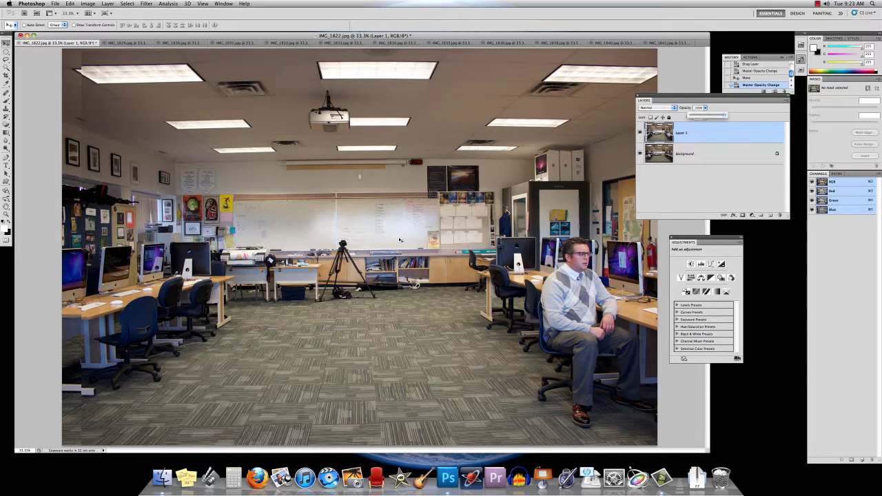
# Step: Add a Hide All layer mask to Layer 1
pyautogui.click(107, 3)
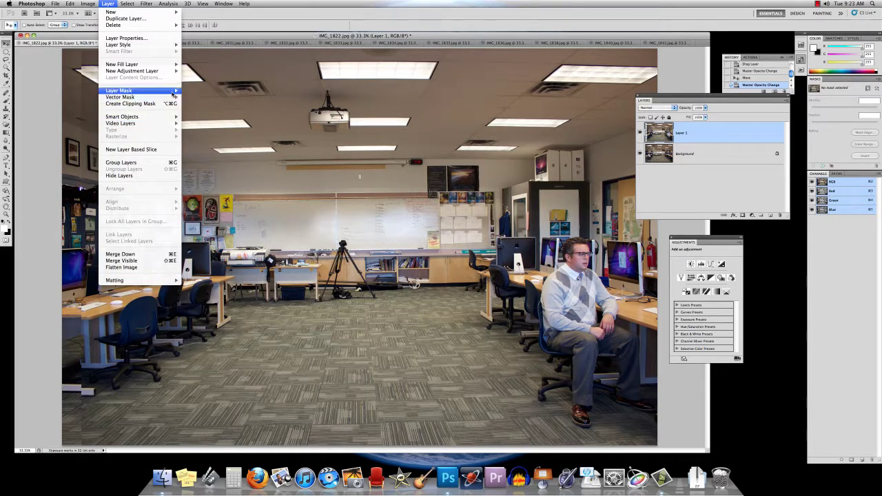
pyautogui.moveTo(176, 92)
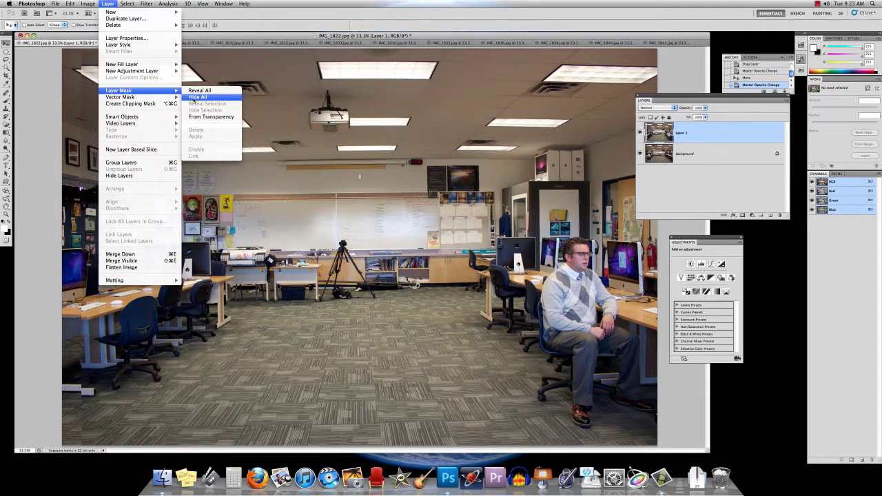
pyautogui.click(195, 98)
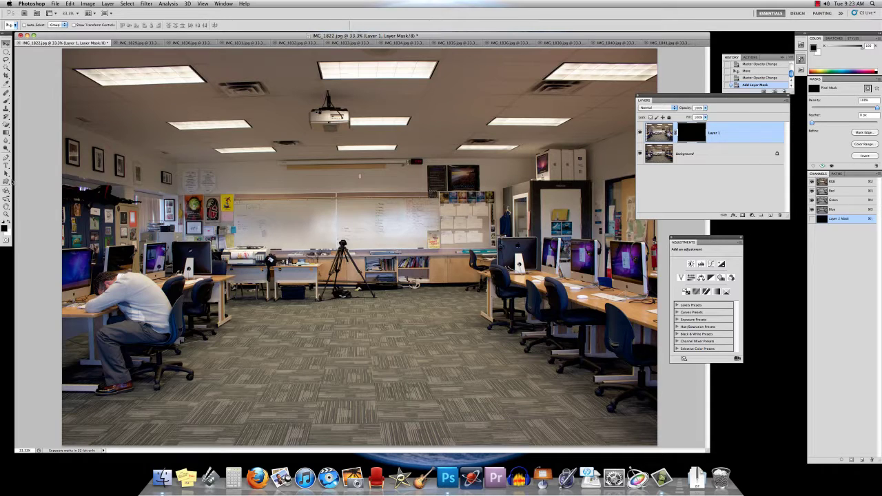
# Step: Using an enlarged Brush, paint white on Layer 1's mask to reveal the man seated at the desks, including his legs and front shoe
pyautogui.click(6, 100)
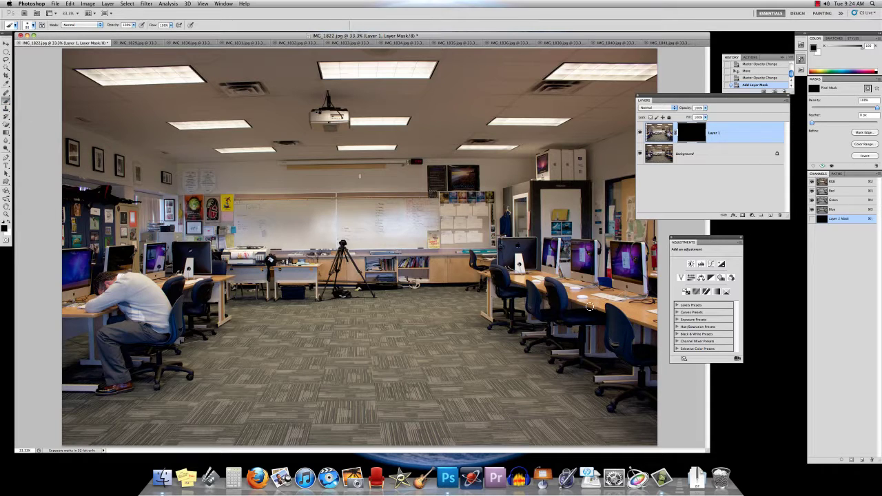
pyautogui.press(']')
pyautogui.press(']')
pyautogui.press(']')
pyautogui.press(']')
pyautogui.press(']')
pyautogui.press(']')
pyautogui.press(']')
pyautogui.press(']')
pyautogui.moveTo(585, 304); pyautogui.dragTo(619, 274)
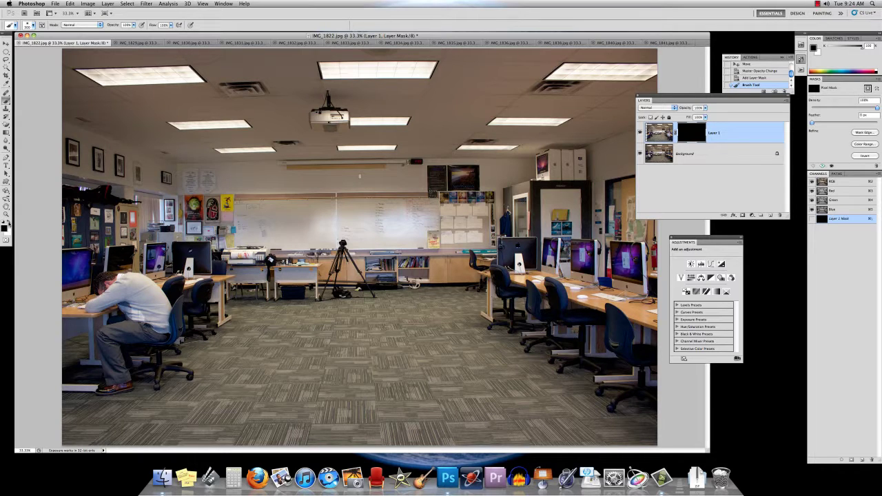
pyautogui.click(9, 225)
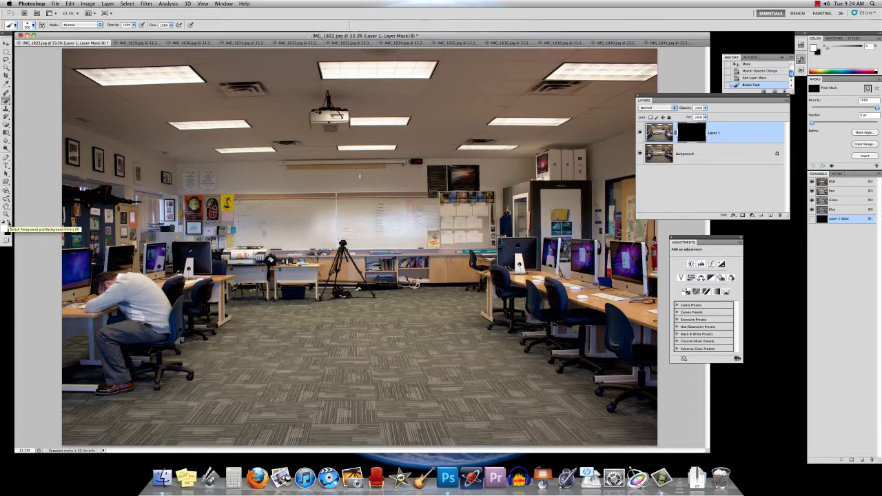
pyautogui.moveTo(607, 276)
pyautogui.mouseDown()
pyautogui.moveTo(562, 356)
pyautogui.moveTo(548, 290)
pyautogui.moveTo(534, 344)
pyautogui.moveTo(541, 368)
pyautogui.moveTo(575, 251)
pyautogui.moveTo(574, 265)
pyautogui.moveTo(562, 227)
pyautogui.moveTo(580, 271)
pyautogui.mouseUp()
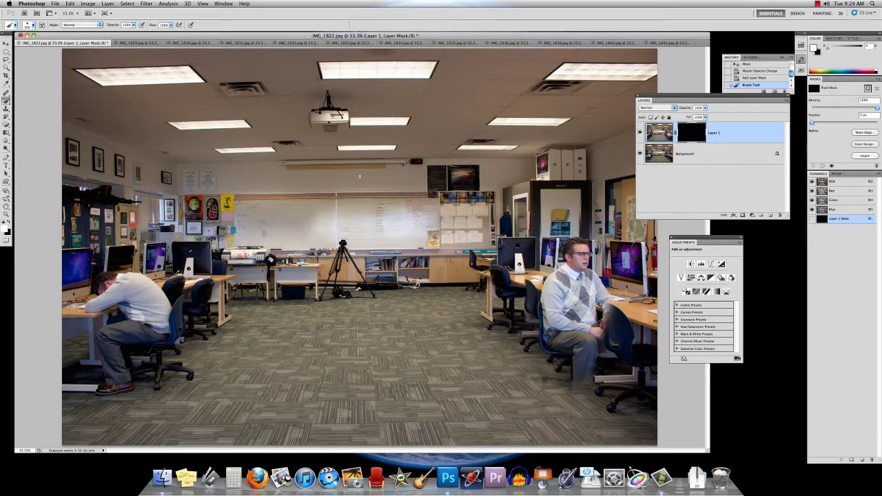
pyautogui.moveTo(576, 343)
pyautogui.mouseDown()
pyautogui.moveTo(565, 412)
pyautogui.moveTo(578, 374)
pyautogui.moveTo(549, 397)
pyautogui.moveTo(551, 376)
pyautogui.moveTo(536, 404)
pyautogui.moveTo(554, 380)
pyautogui.moveTo(570, 412)
pyautogui.moveTo(583, 398)
pyautogui.moveTo(583, 427)
pyautogui.moveTo(607, 357)
pyautogui.moveTo(608, 392)
pyautogui.moveTo(622, 361)
pyautogui.moveTo(622, 394)
pyautogui.moveTo(622, 357)
pyautogui.mouseUp()
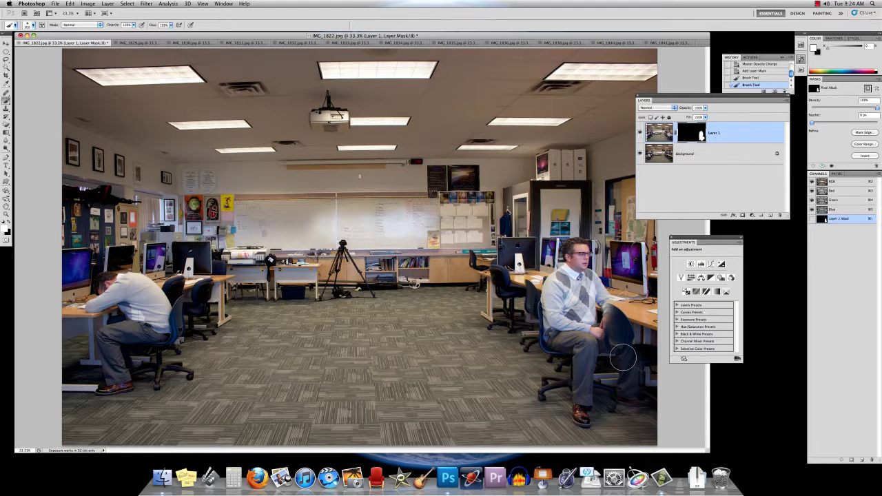
# Step: Refine Layer 1's mask with a smaller brush, painting black over the empty front chair and nearby floor and white over the man's rear foot
pyautogui.moveTo(613, 324)
pyautogui.mouseDown()
pyautogui.moveTo(610, 312)
pyautogui.moveTo(622, 355)
pyautogui.moveTo(644, 362)
pyautogui.mouseUp()
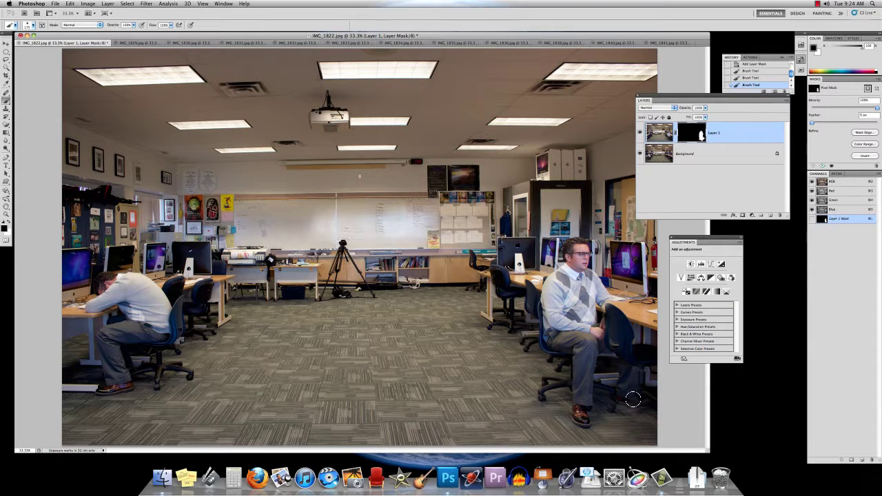
pyautogui.press('x')
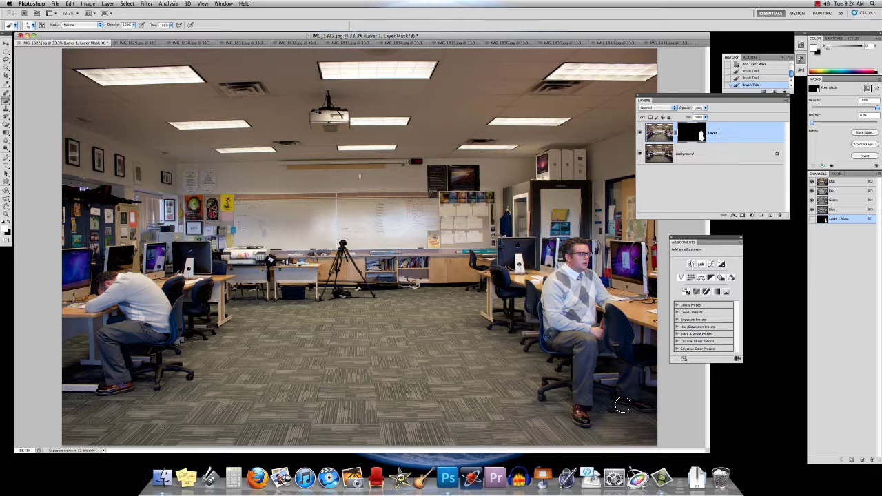
pyautogui.moveTo(654, 412); pyautogui.dragTo(629, 409)
pyautogui.press('x')
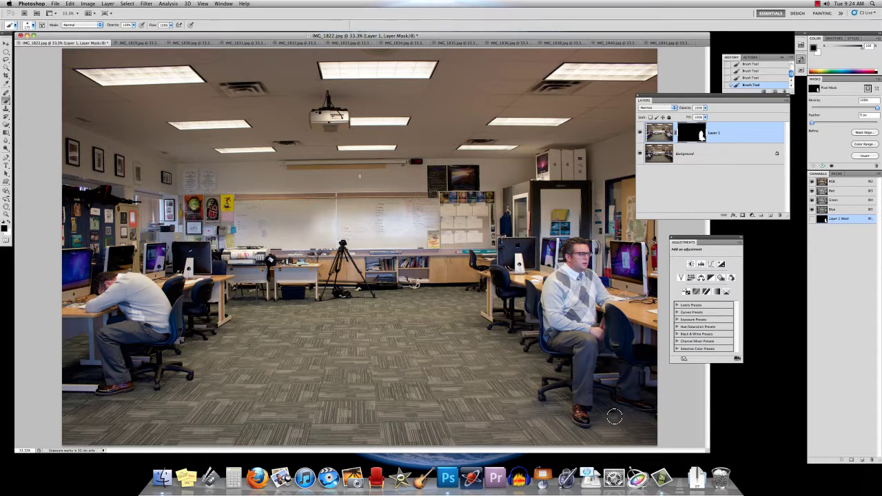
pyautogui.moveTo(614, 416)
pyautogui.mouseDown()
pyautogui.moveTo(600, 392)
pyautogui.moveTo(621, 415)
pyautogui.mouseUp()
pyautogui.press('x')
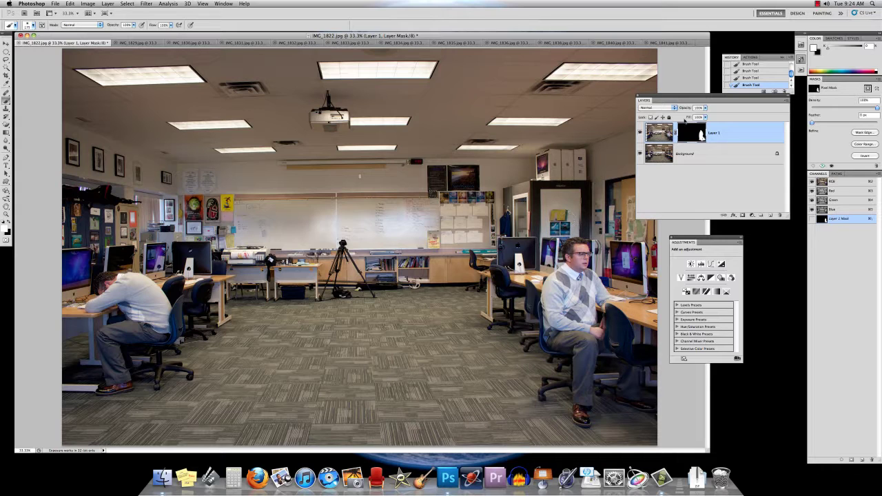
# Step: Close IMG_1829.jpg and, after checking IMG_1831.jpg, close IMG_1830.jpg without saving its changes
pyautogui.click(136, 42)
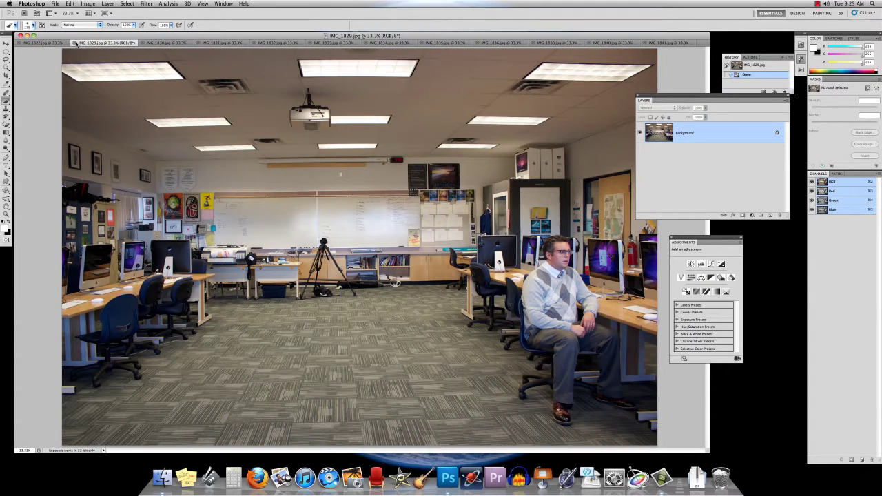
pyautogui.click(74, 43)
pyautogui.click(129, 44)
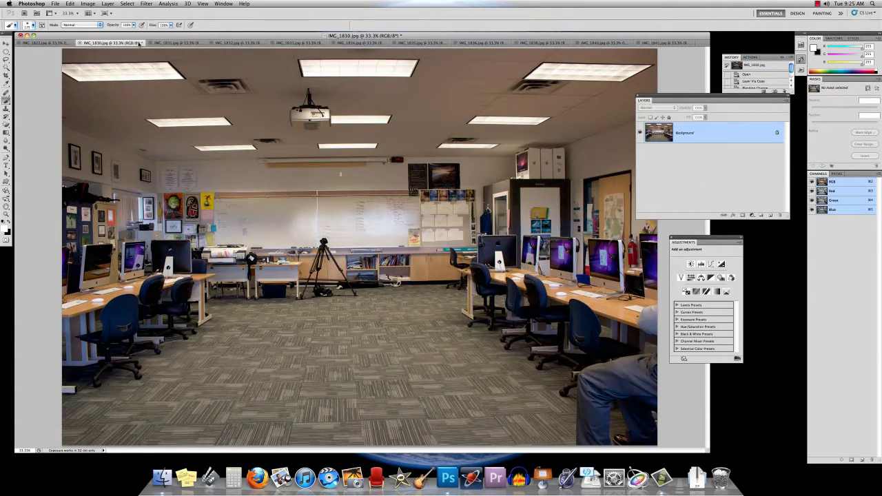
pyautogui.click(176, 42)
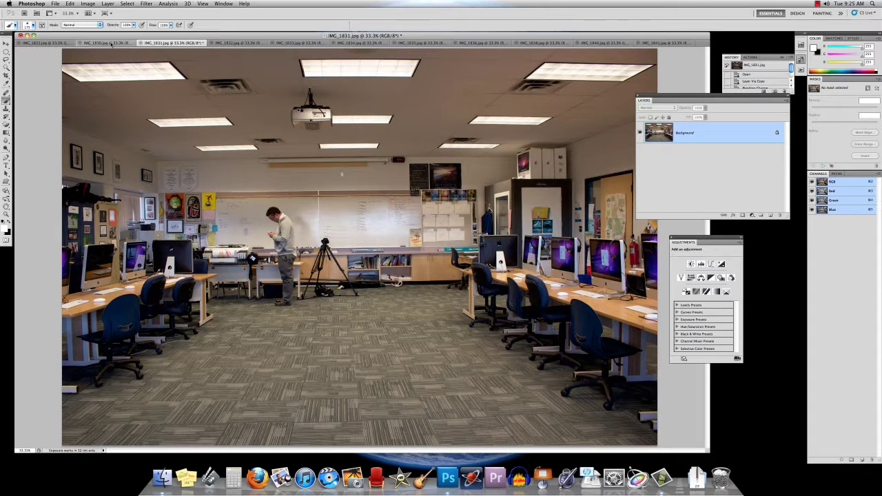
pyautogui.click(82, 44)
pyautogui.click(79, 43)
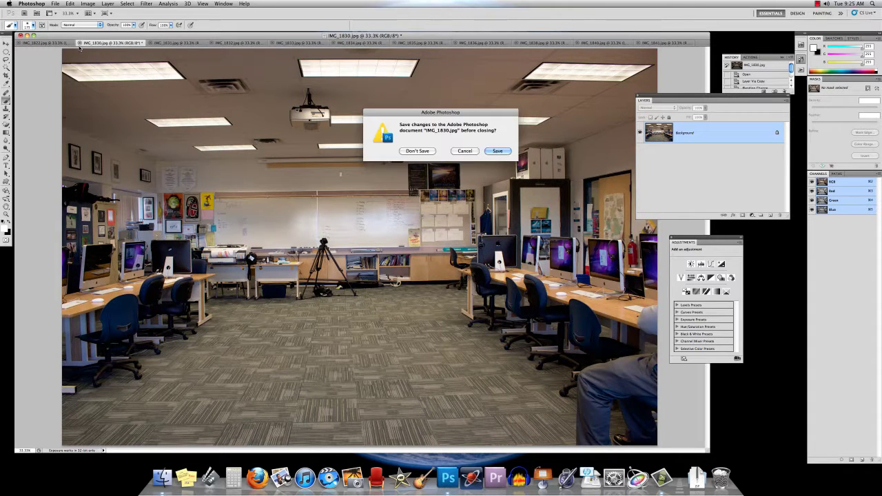
pyautogui.click(418, 153)
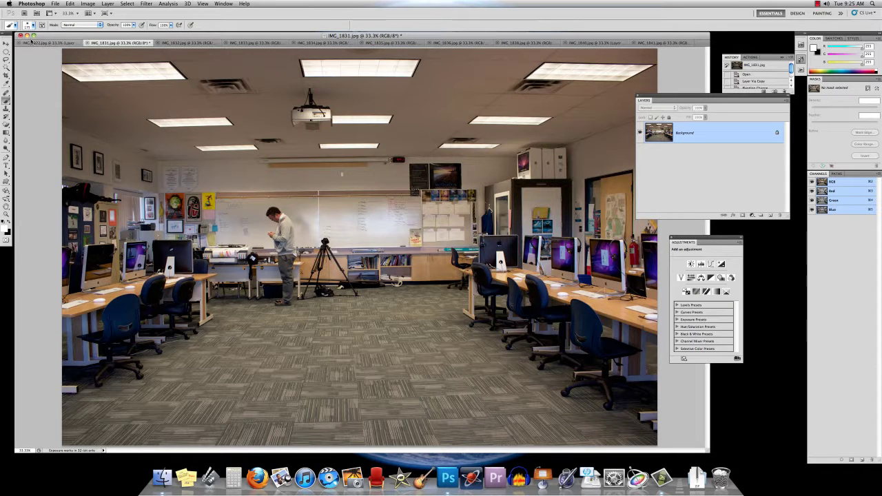
# Step: Copy the IMG_1831.jpg photo into IMG_1822.jpg as a new layer and align it with the room at reduced opacity, finishing at 100%
pyautogui.click(7, 44)
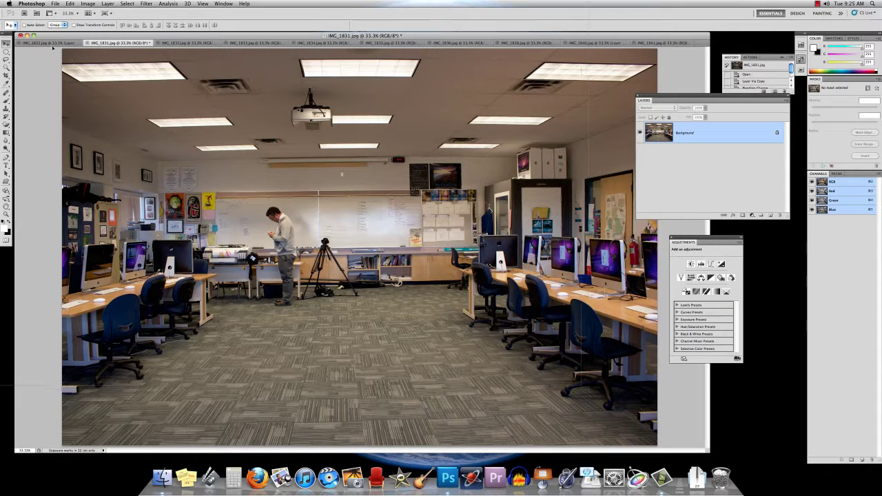
pyautogui.moveTo(52, 45); pyautogui.dragTo(137, 113)
pyautogui.click(705, 107)
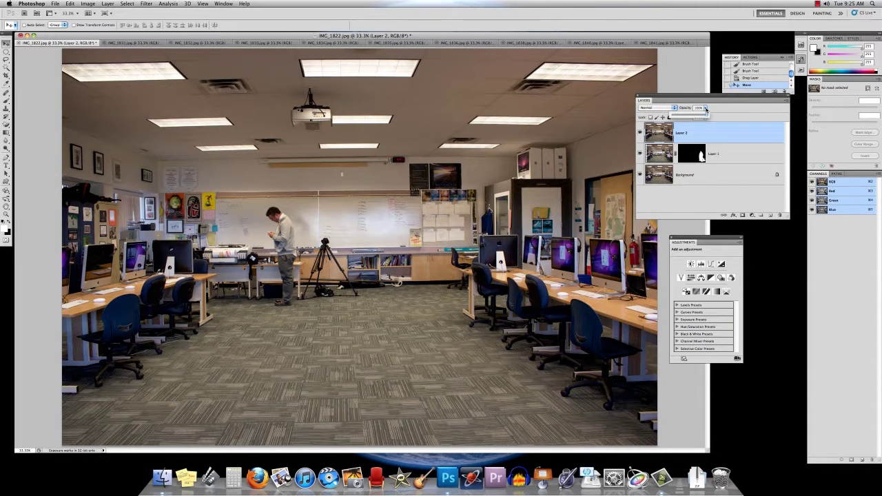
pyautogui.moveTo(706, 115); pyautogui.dragTo(693, 116)
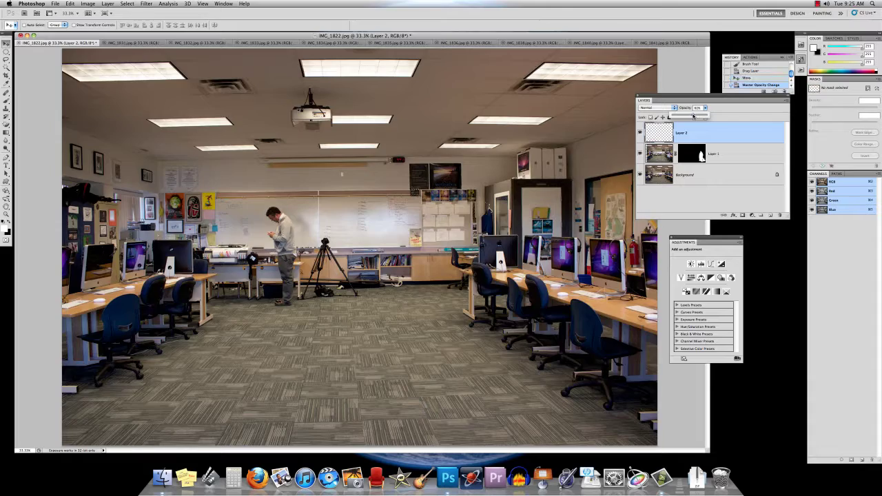
pyautogui.click(398, 180)
pyautogui.moveTo(397, 177); pyautogui.dragTo(417, 185)
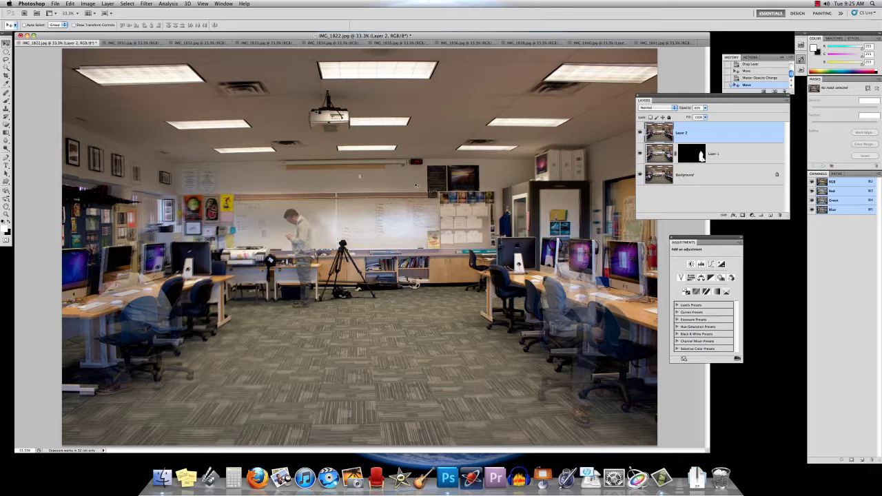
pyautogui.click(705, 108)
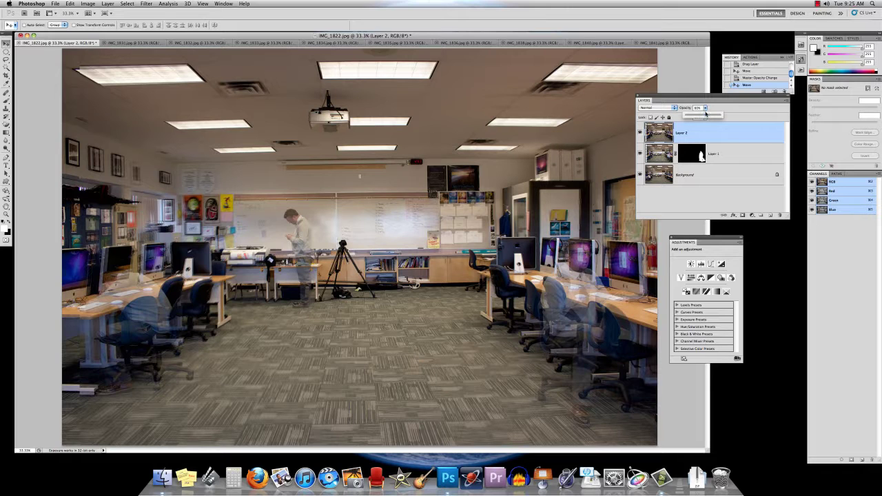
pyautogui.click(725, 116)
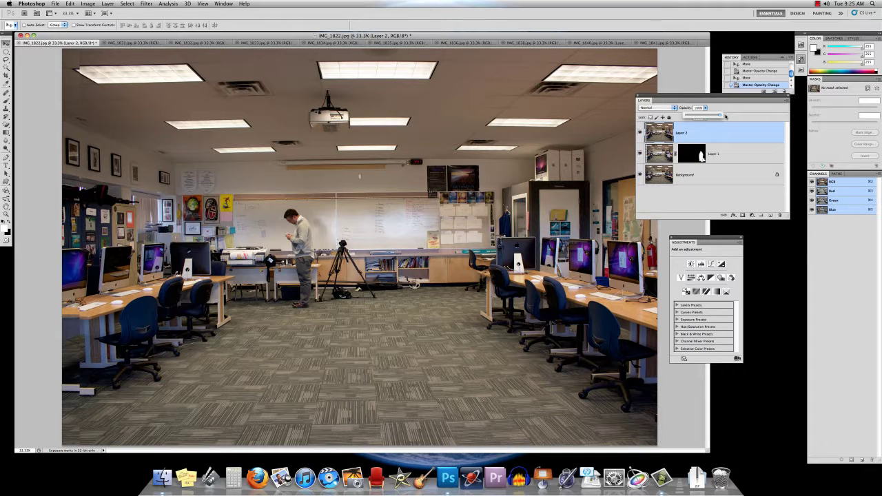
# Step: Add a Hide All mask to Layer 2 and paint white on it to reveal the man standing at the whiteboard
pyautogui.click(107, 3)
pyautogui.moveTo(151, 91)
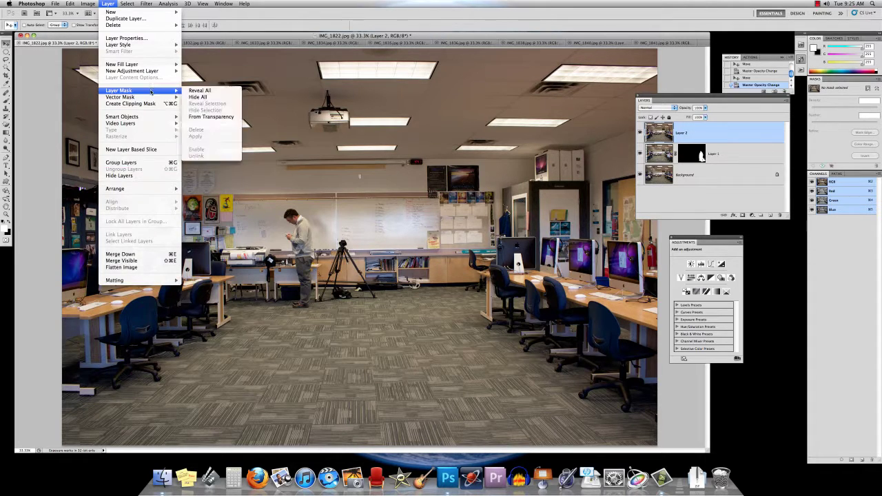
pyautogui.click(198, 97)
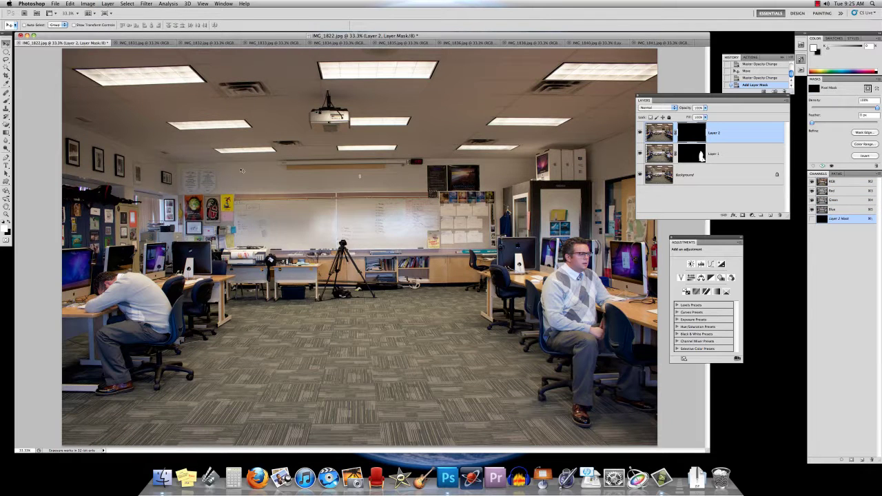
pyautogui.press('b')
pyautogui.moveTo(324, 248)
pyautogui.mouseDown()
pyautogui.moveTo(318, 256)
pyautogui.moveTo(304, 214)
pyautogui.moveTo(293, 215)
pyautogui.moveTo(303, 311)
pyautogui.moveTo(297, 308)
pyautogui.moveTo(308, 297)
pyautogui.moveTo(310, 236)
pyautogui.mouseUp()
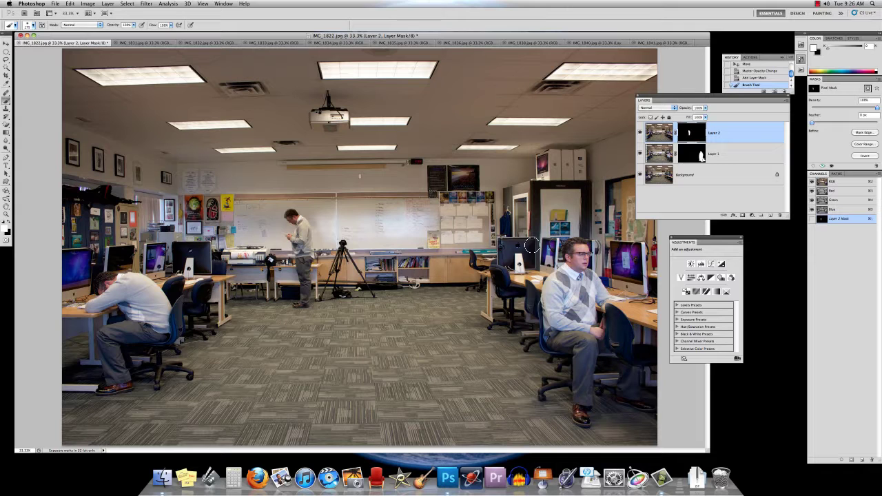
# Step: Close IMG_1831.jpg without saving its changes and bring up IMG_1832.jpg
pyautogui.click(135, 44)
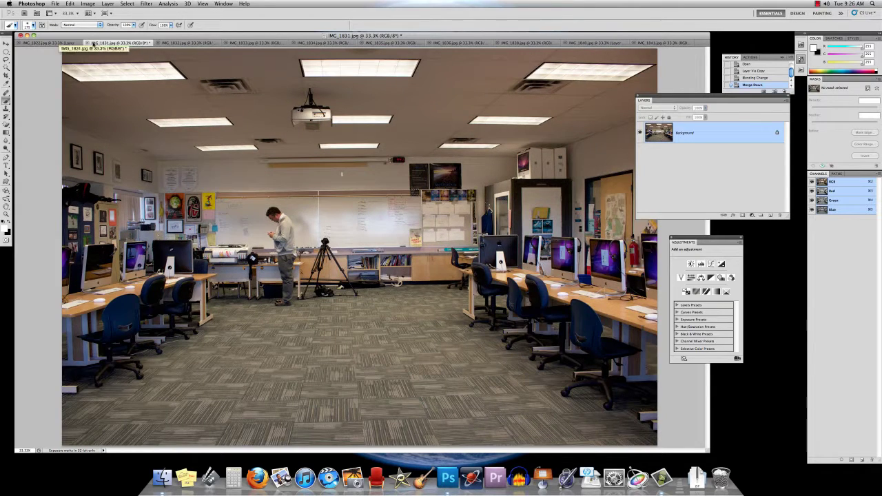
pyautogui.press('super+w')
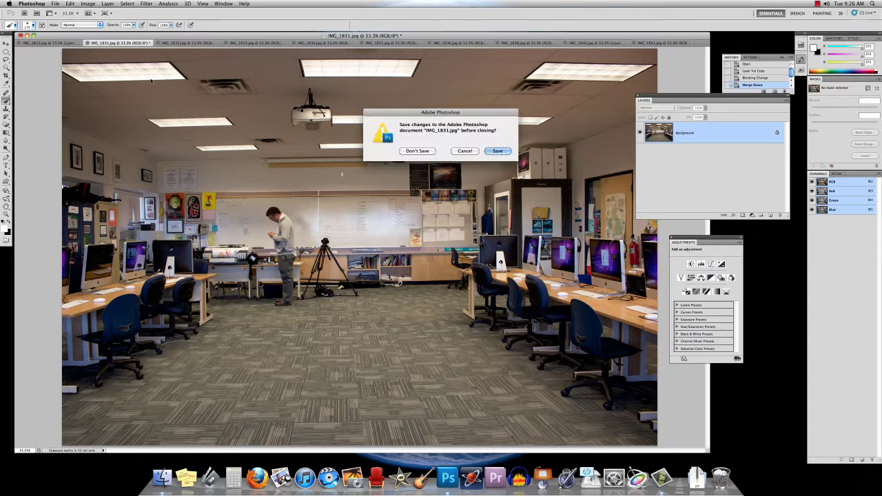
pyautogui.click(418, 151)
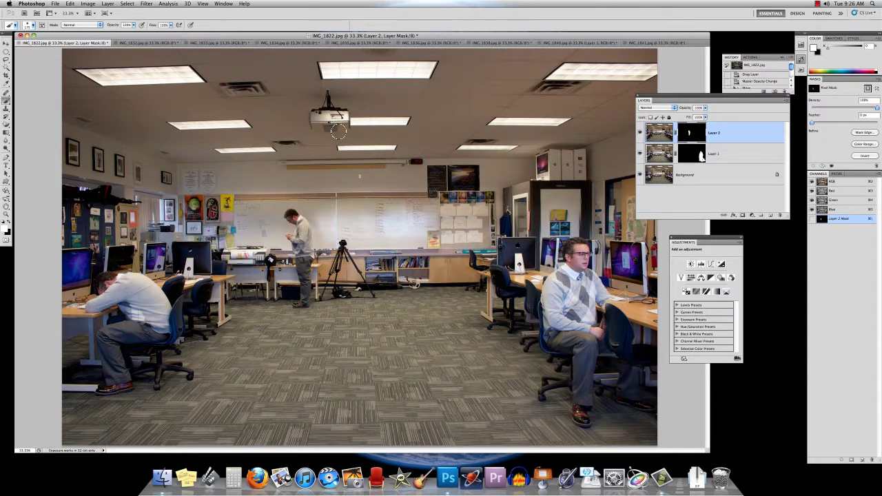
pyautogui.click(148, 44)
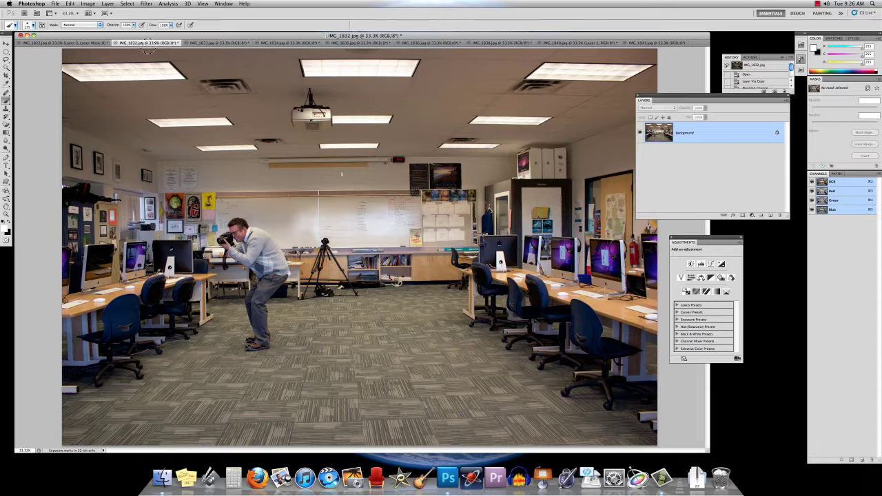
# Step: Copy the IMG_1832.jpg photo into IMG_1822.jpg as a new layer and align it with the room at reduced opacity, finishing at 100%
pyautogui.press('v')
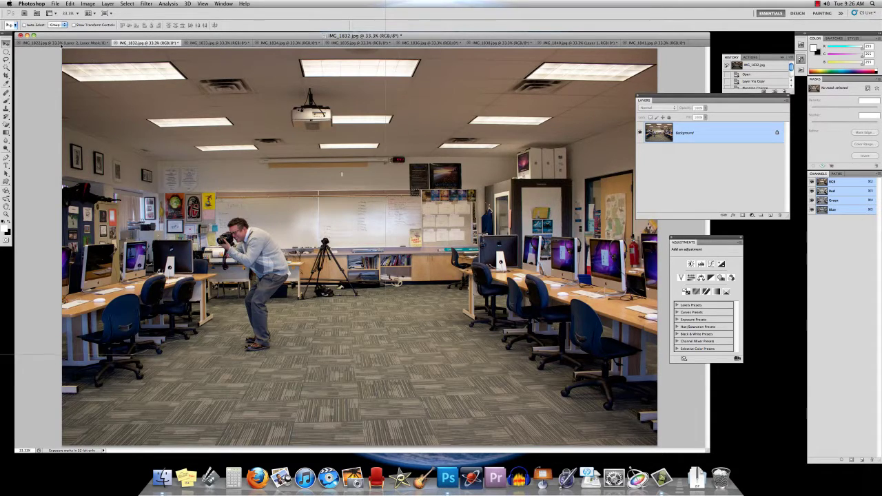
pyautogui.click(61, 43)
pyautogui.moveTo(61, 43); pyautogui.dragTo(328, 170)
pyautogui.moveTo(351, 160); pyautogui.dragTo(390, 143)
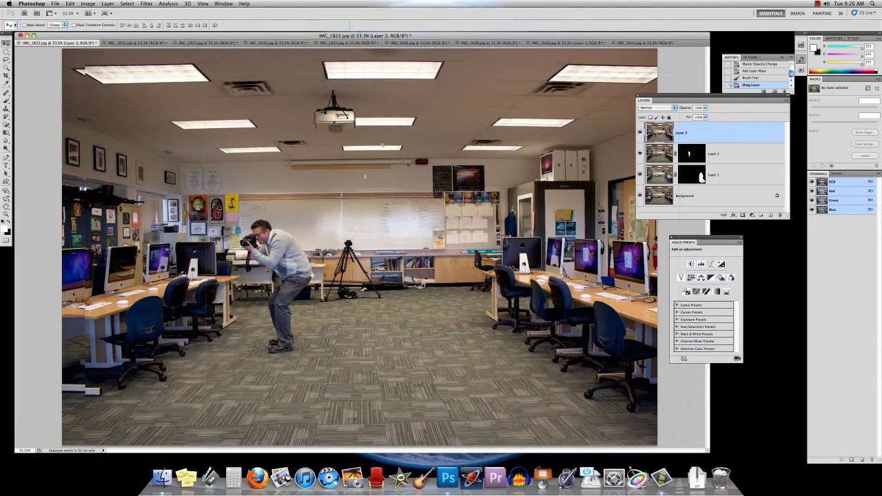
pyautogui.click(706, 108)
pyautogui.moveTo(694, 117); pyautogui.dragTo(684, 117)
pyautogui.moveTo(456, 136); pyautogui.dragTo(452, 136)
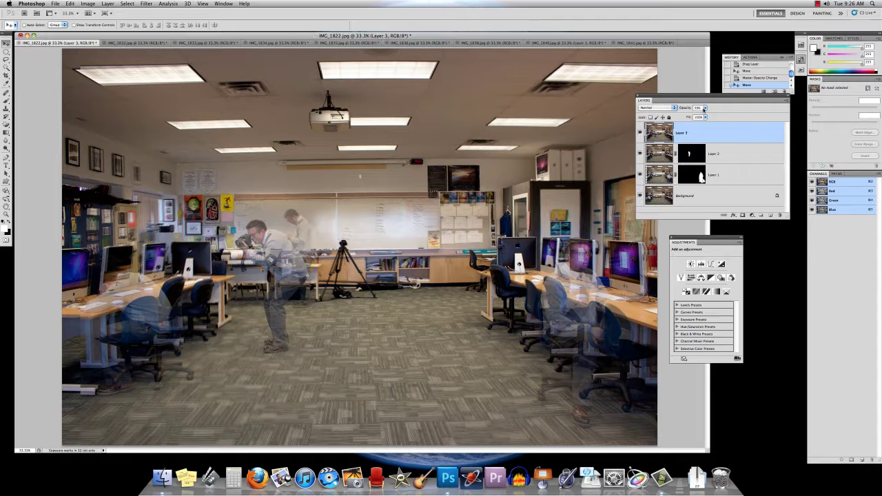
pyautogui.click(704, 108)
pyautogui.moveTo(726, 116); pyautogui.dragTo(727, 116)
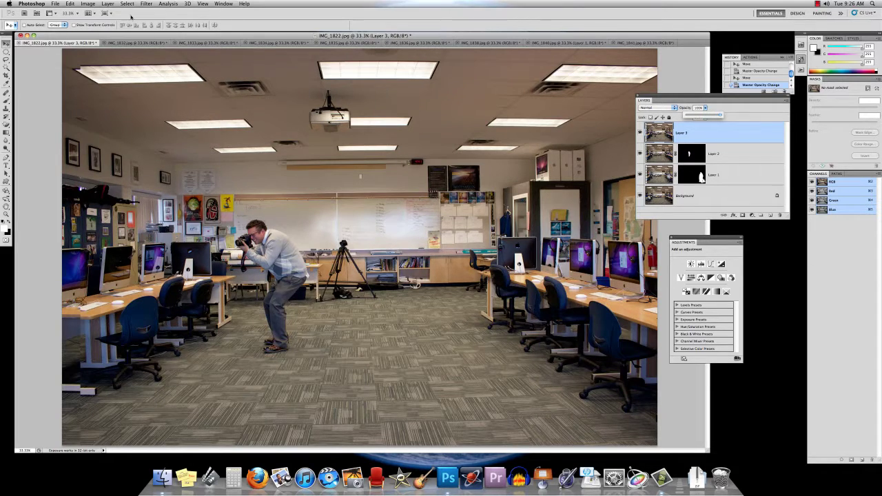
# Step: Add a Hide All mask to Layer 3 and paint on it to reveal the crouching man taking a photo
pyautogui.click(86, 3)
pyautogui.moveTo(107, 3)
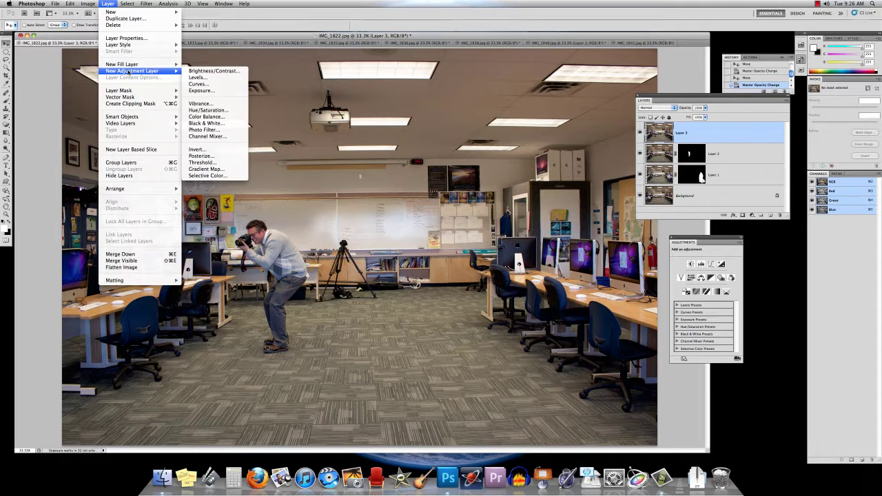
pyautogui.moveTo(135, 91)
pyautogui.click(195, 97)
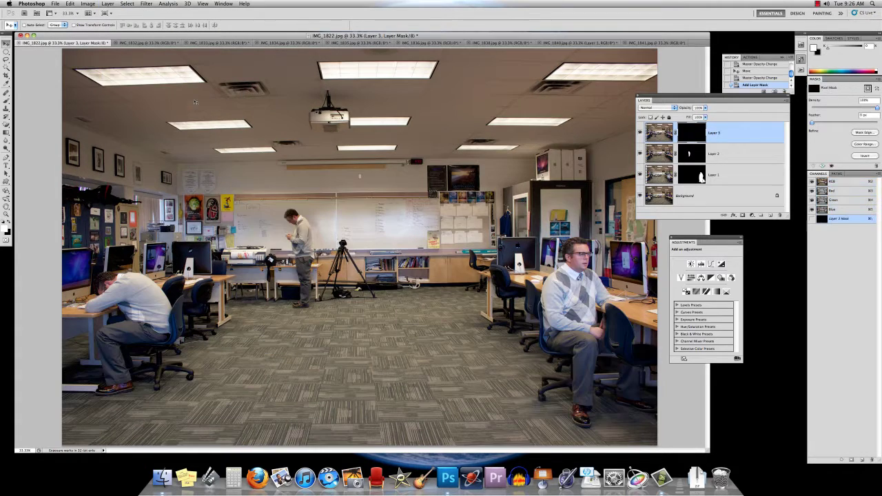
pyautogui.press('b')
pyautogui.moveTo(264, 249)
pyautogui.mouseDown()
pyautogui.moveTo(259, 232)
pyautogui.moveTo(277, 275)
pyautogui.moveTo(284, 236)
pyautogui.moveTo(296, 274)
pyautogui.moveTo(295, 266)
pyautogui.moveTo(283, 297)
pyautogui.moveTo(247, 240)
pyautogui.moveTo(259, 225)
pyautogui.moveTo(238, 245)
pyautogui.moveTo(270, 276)
pyautogui.moveTo(245, 262)
pyautogui.moveTo(272, 289)
pyautogui.moveTo(302, 380)
pyautogui.moveTo(276, 321)
pyautogui.moveTo(277, 356)
pyautogui.moveTo(270, 342)
pyautogui.moveTo(289, 292)
pyautogui.mouseUp()
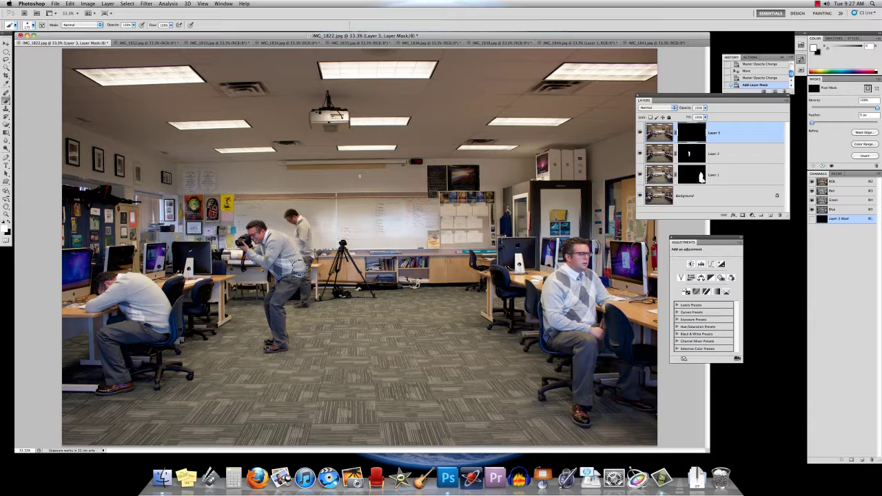
pyautogui.moveTo(297, 264)
pyautogui.mouseDown()
pyautogui.moveTo(288, 248)
pyautogui.moveTo(311, 289)
pyautogui.moveTo(303, 245)
pyautogui.mouseUp()
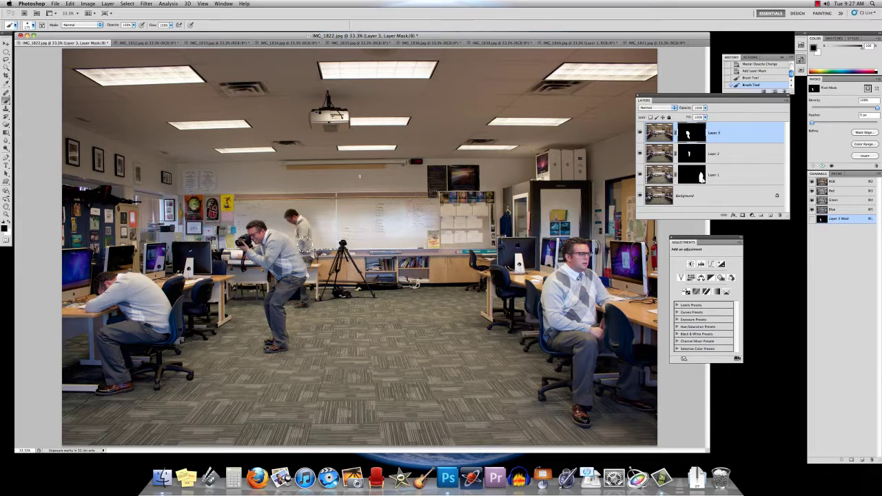
# Step: Paint black on the Layer 3 mask with a smaller, hard brush to restore the standing man's hands, arm and legs behind the photographer
pyautogui.press('super+plus')
pyautogui.press('super+plus')
pyautogui.press('super+plus')
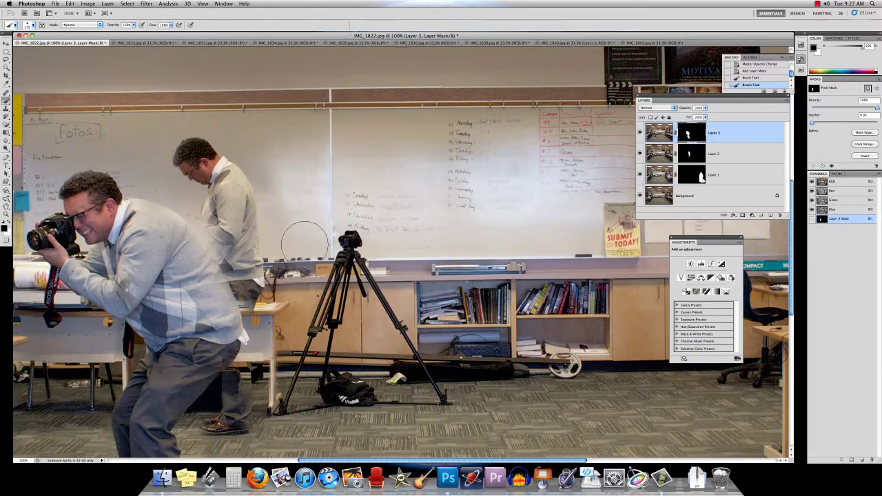
pyautogui.press('[')
pyautogui.press('[')
pyautogui.press('[')
pyautogui.press('[')
pyautogui.press('[')
pyautogui.click(33, 24)
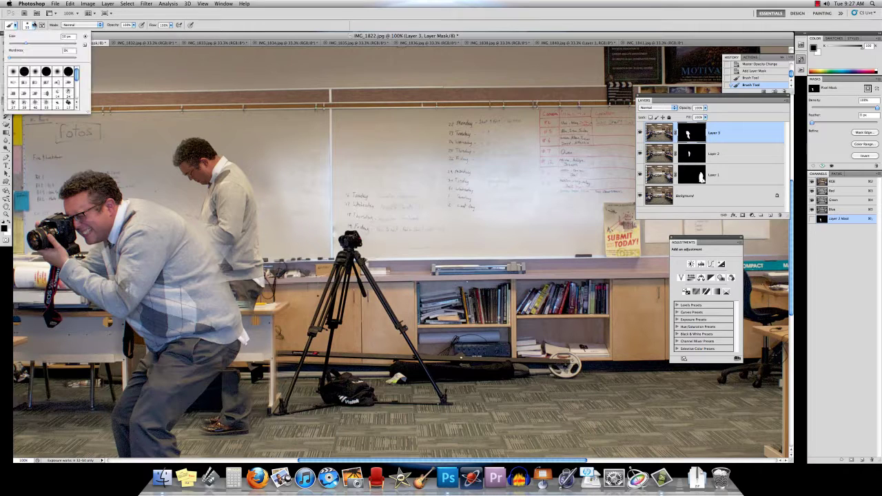
pyautogui.click(22, 72)
pyautogui.click(185, 211)
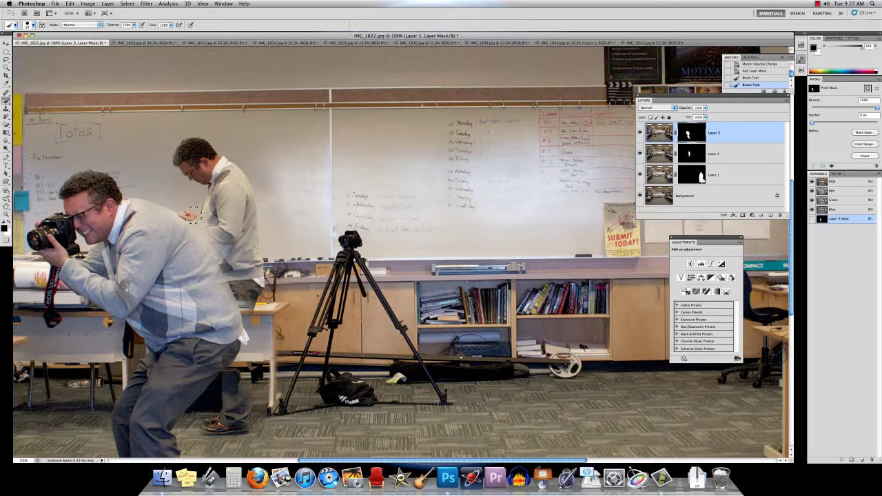
pyautogui.moveTo(193, 215)
pyautogui.mouseDown()
pyautogui.moveTo(227, 256)
pyautogui.moveTo(253, 326)
pyautogui.moveTo(240, 280)
pyautogui.moveTo(269, 335)
pyautogui.moveTo(238, 368)
pyautogui.moveTo(232, 379)
pyautogui.moveTo(255, 368)
pyautogui.moveTo(242, 390)
pyautogui.mouseUp()
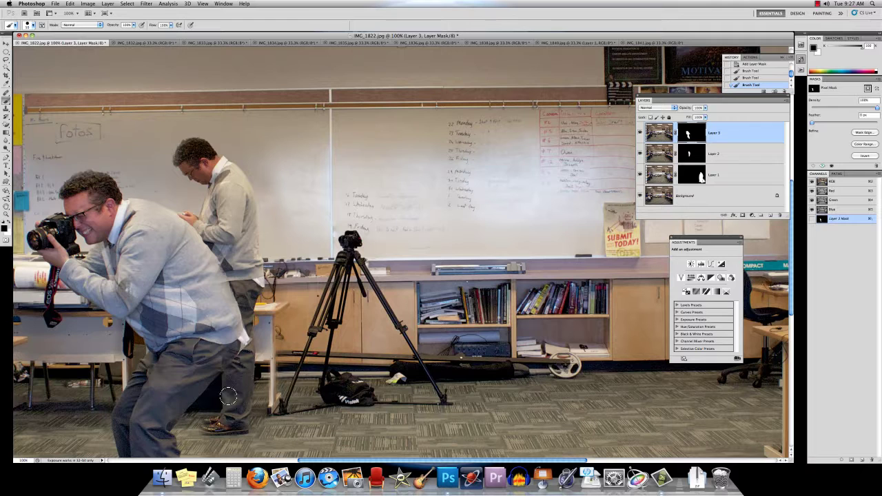
pyautogui.moveTo(235, 426); pyautogui.dragTo(275, 426)
pyautogui.press('super+minus')
pyautogui.press('super+minus')
pyautogui.press('super+minus')
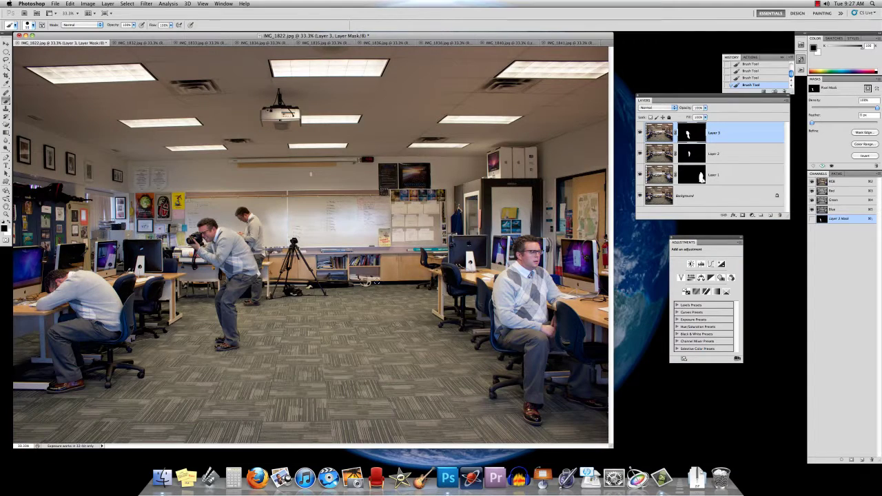
# Step: Close IMG_1832.jpg without saving its changes and, after comparing IMG_1833.jpg with the composite, bring up IMG_1834.jpg
pyautogui.click(139, 43)
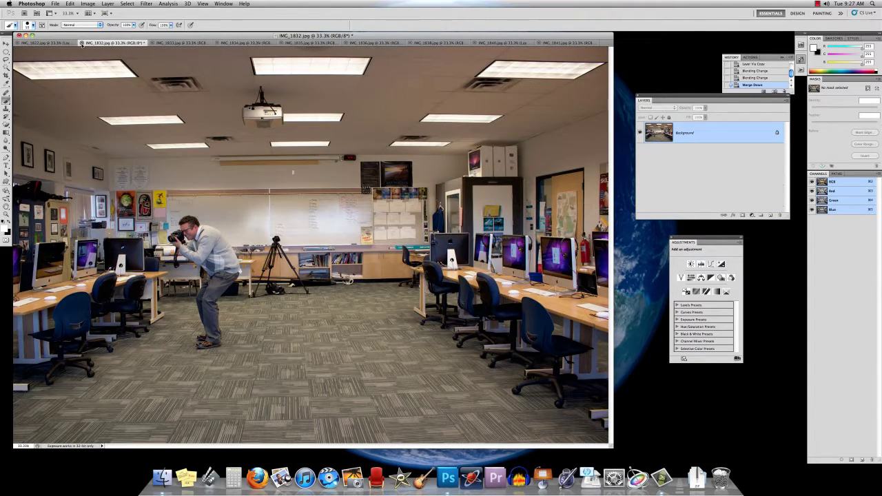
pyautogui.press('super+w')
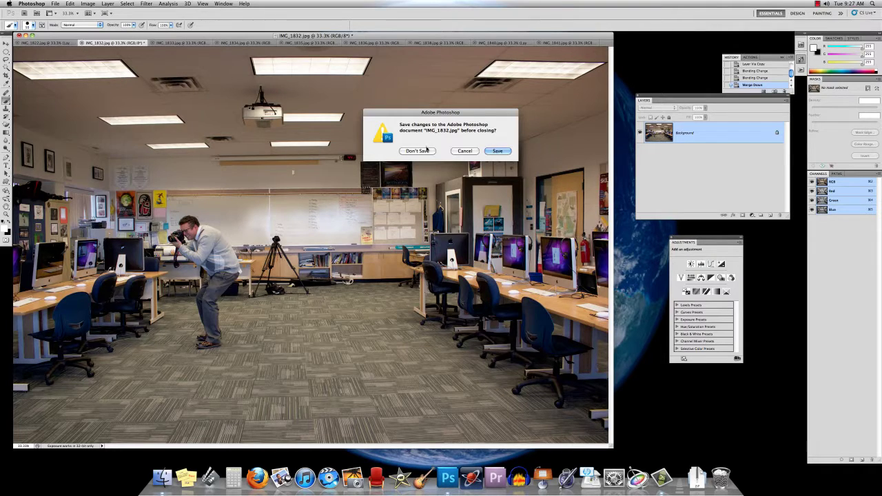
pyautogui.click(418, 150)
pyautogui.click(147, 42)
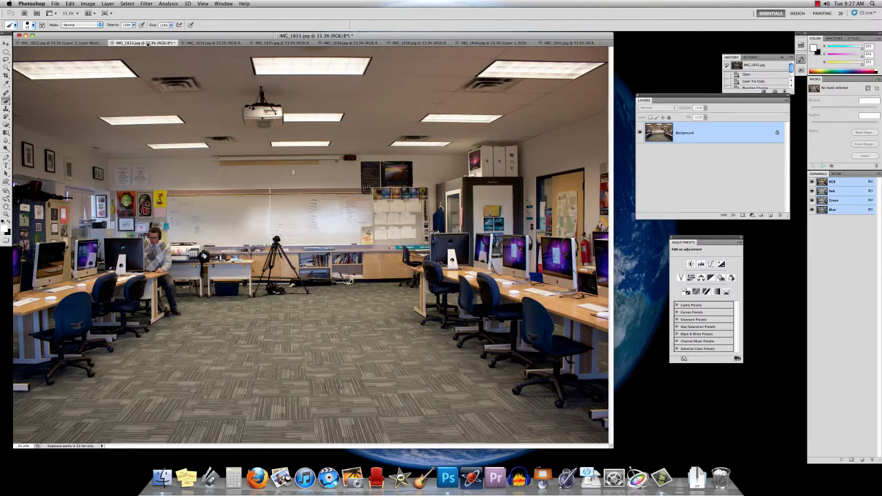
pyautogui.click(74, 43)
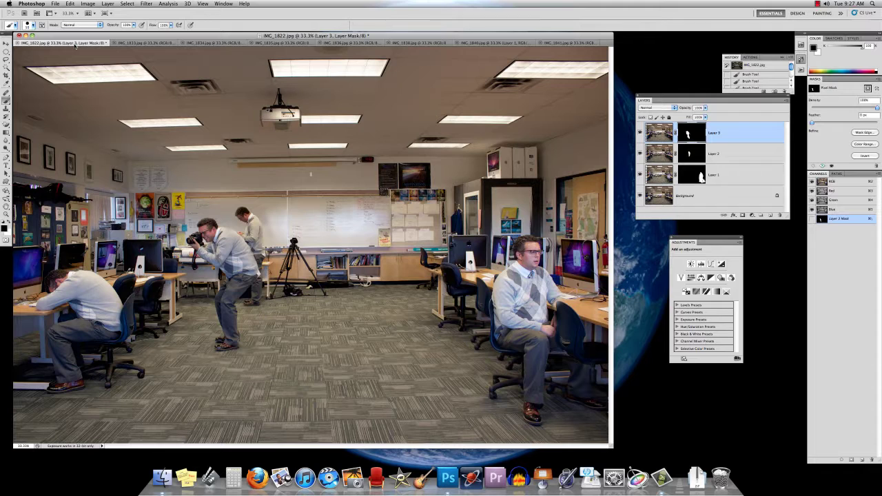
pyautogui.click(129, 43)
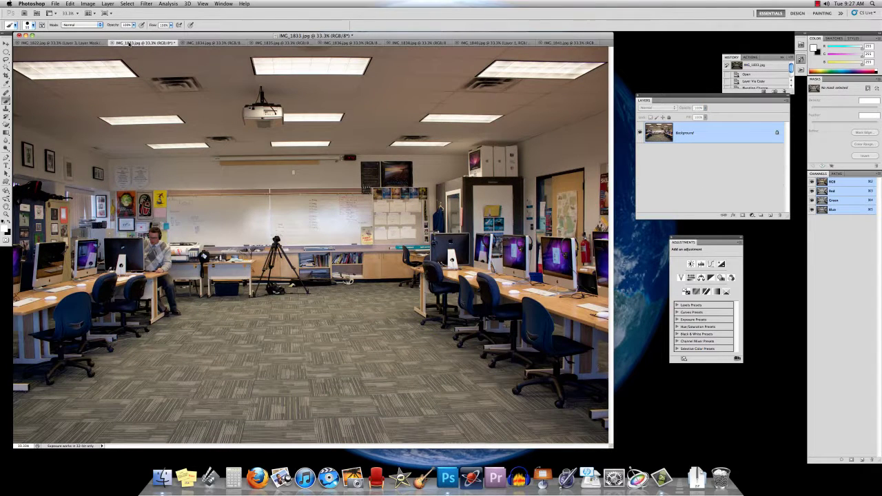
pyautogui.click(201, 42)
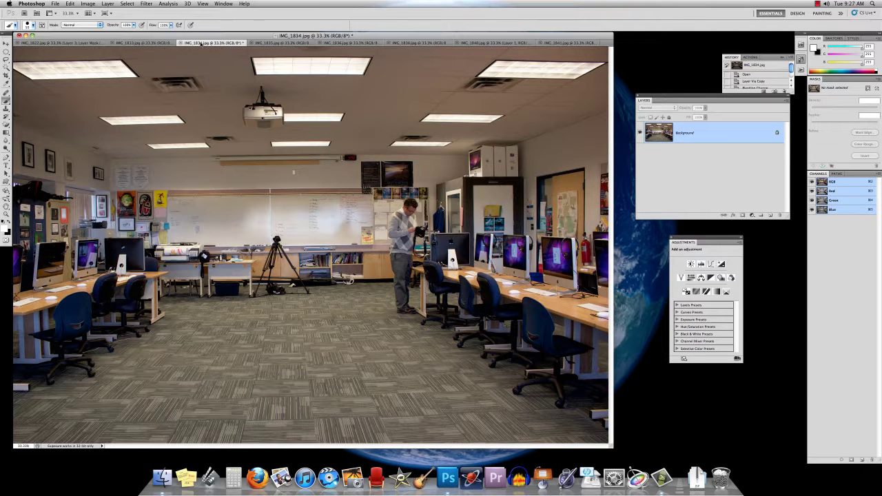
# Step: Copy the IMG_1834.jpg photo into IMG_1822.jpg as a new layer, align it with the room at 77% opacity, and restore 100%
pyautogui.press('v')
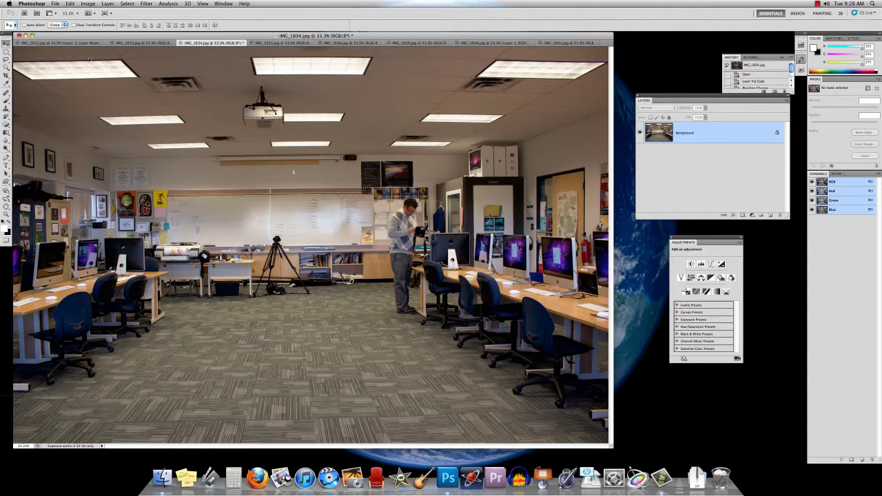
pyautogui.moveTo(83, 46); pyautogui.dragTo(221, 150)
pyautogui.click(706, 109)
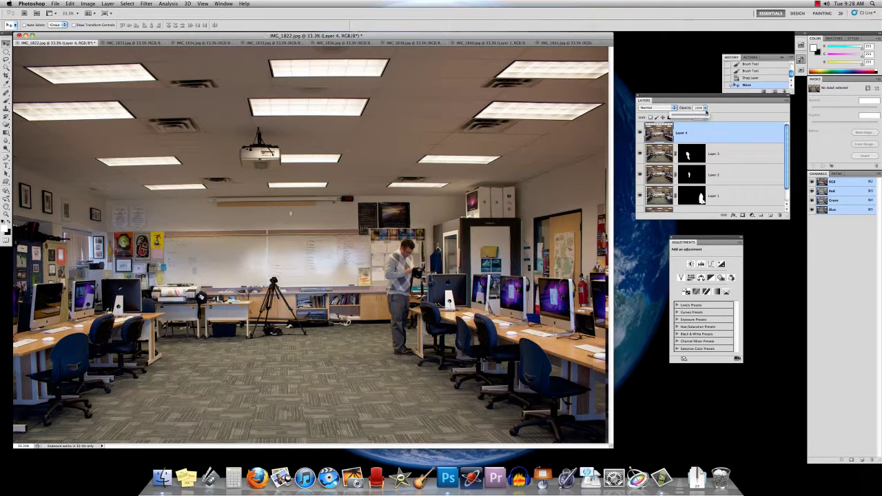
pyautogui.moveTo(698, 116); pyautogui.dragTo(690, 116)
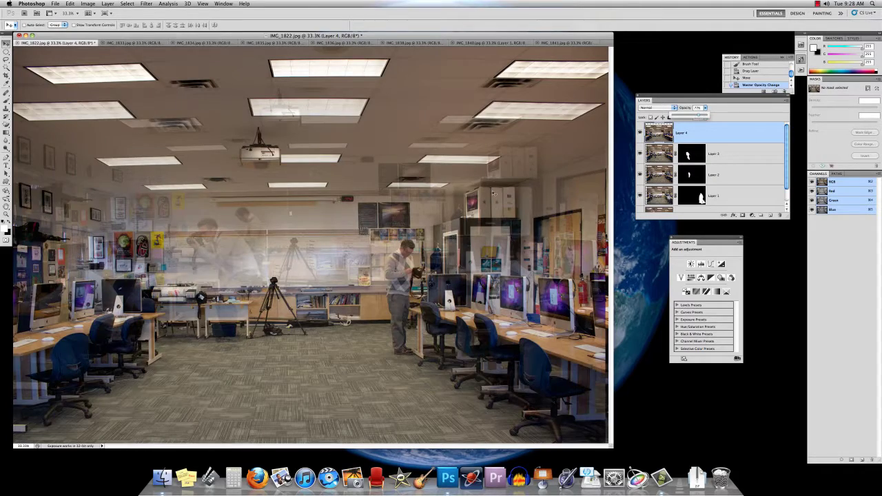
pyautogui.moveTo(492, 193); pyautogui.dragTo(515, 153)
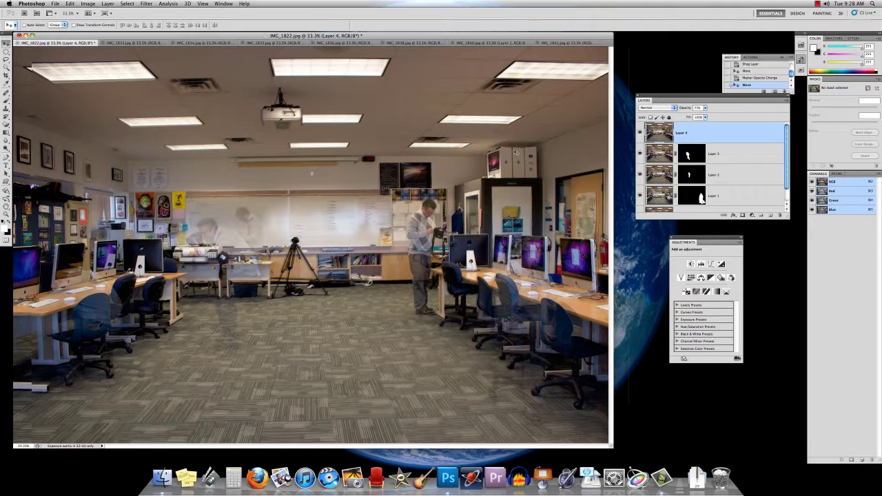
pyautogui.click(705, 108)
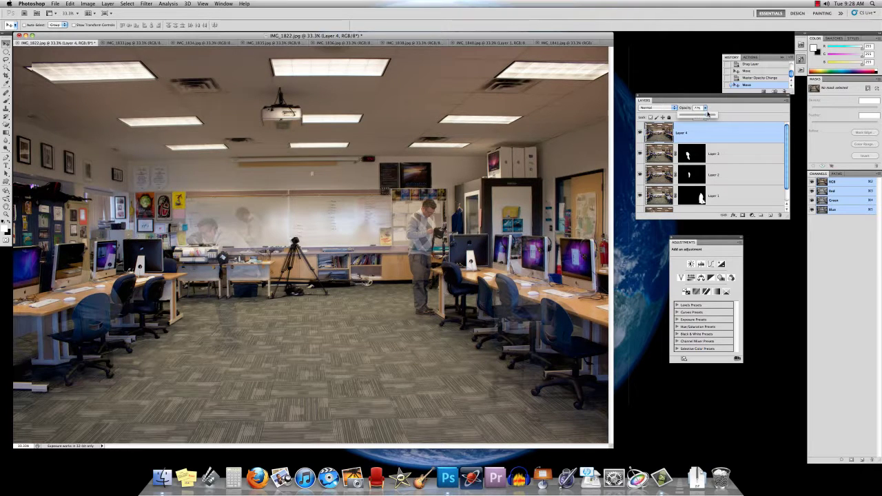
pyautogui.click(716, 117)
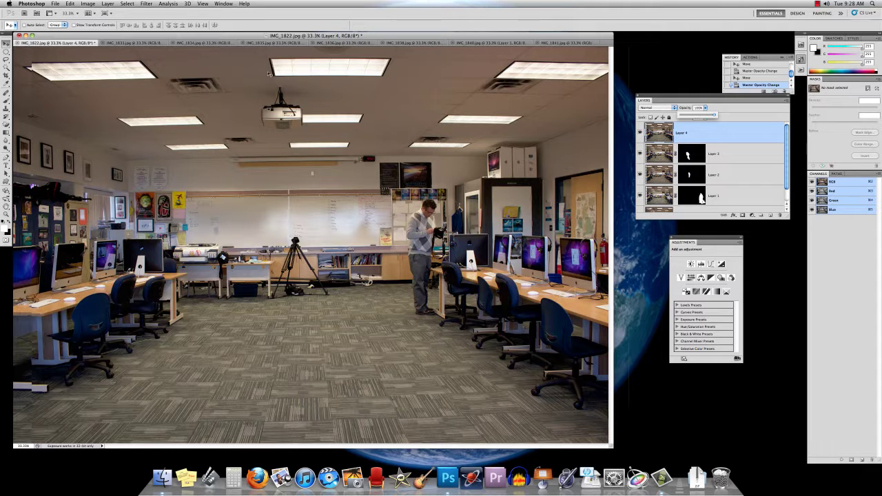
# Step: Add a Hide All mask to Layer 4 and paint white with a soft brush to reveal the man standing by the cabinet
pyautogui.click(109, 3)
pyautogui.moveTo(133, 95)
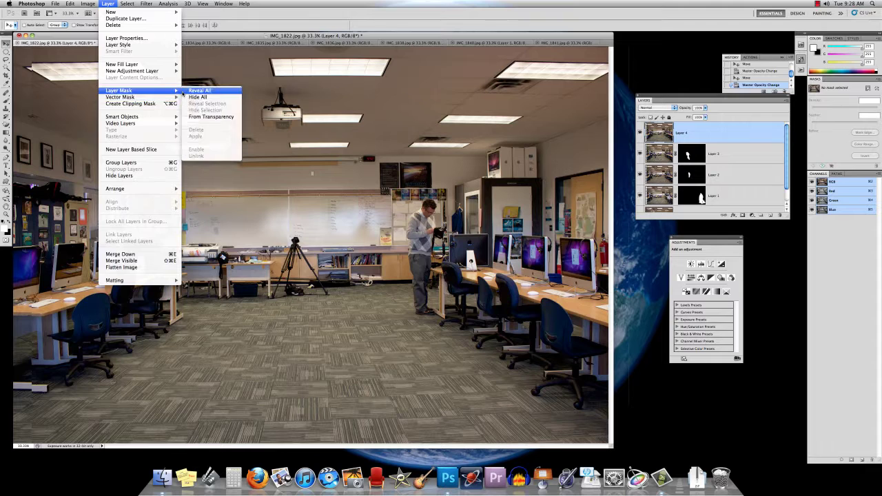
pyautogui.click(186, 96)
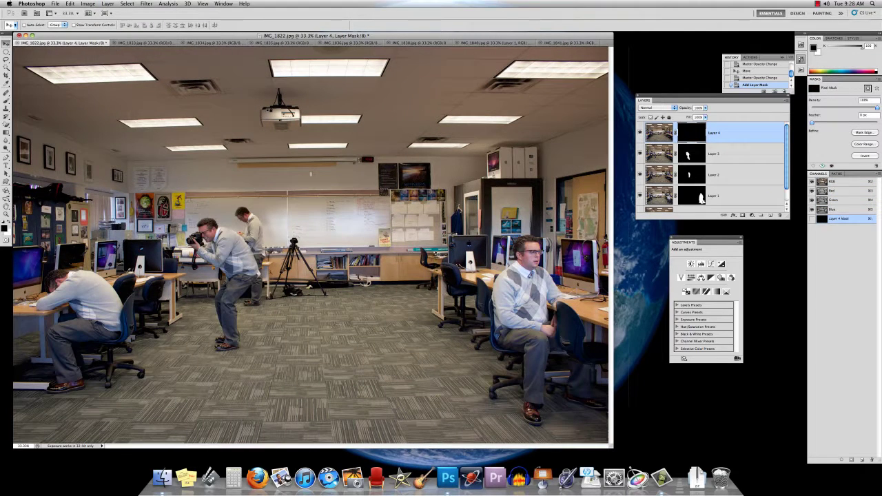
pyautogui.press('b')
pyautogui.moveTo(425, 208); pyautogui.dragTo(427, 263)
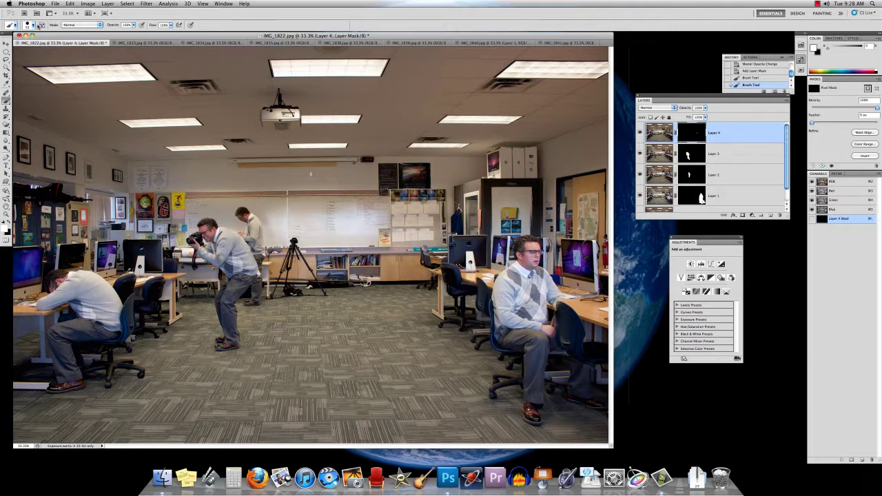
pyautogui.click(33, 25)
pyautogui.click(35, 72)
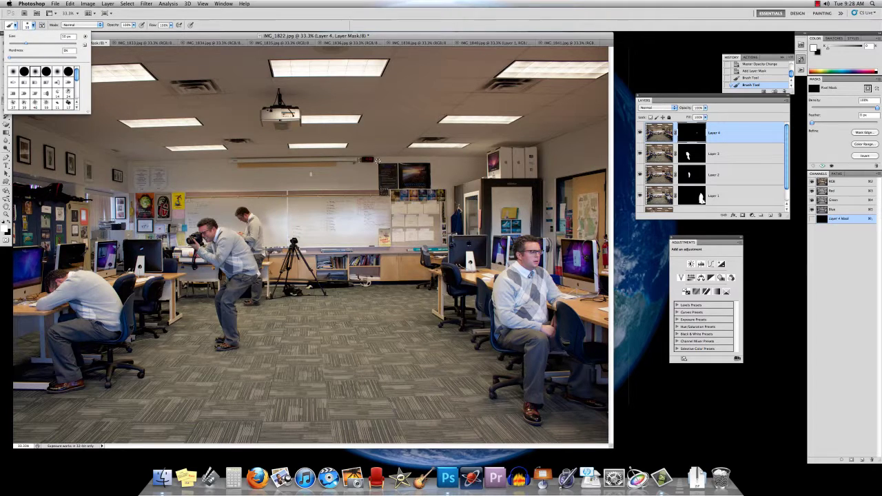
pyautogui.click(457, 271)
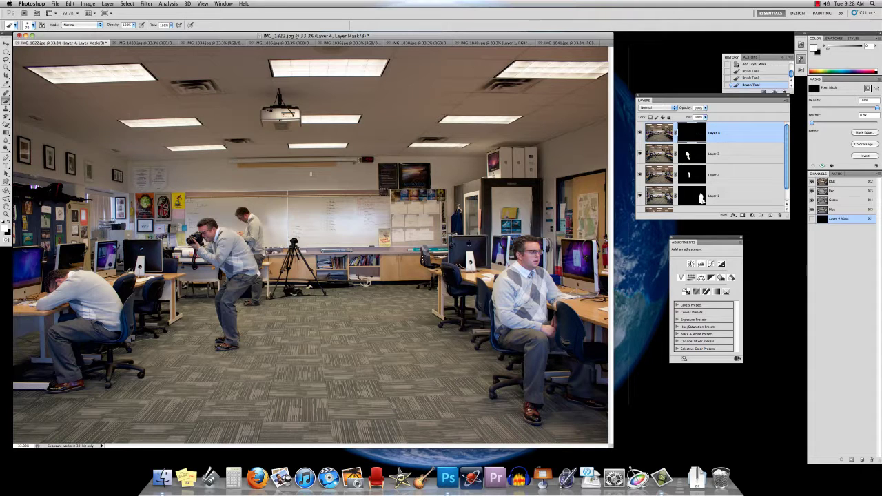
pyautogui.moveTo(425, 258)
pyautogui.mouseDown()
pyautogui.moveTo(439, 285)
pyautogui.moveTo(432, 226)
pyautogui.moveTo(410, 271)
pyautogui.moveTo(425, 215)
pyautogui.moveTo(418, 317)
pyautogui.moveTo(427, 310)
pyautogui.moveTo(416, 302)
pyautogui.moveTo(405, 215)
pyautogui.moveTo(408, 202)
pyautogui.moveTo(428, 211)
pyautogui.moveTo(417, 306)
pyautogui.moveTo(429, 311)
pyautogui.moveTo(445, 211)
pyautogui.moveTo(432, 204)
pyautogui.moveTo(414, 228)
pyautogui.moveTo(410, 281)
pyautogui.mouseUp()
# Step: Refine the Layer 4 mask around the standing man's shoes with a much smaller brush
pyautogui.press('x')
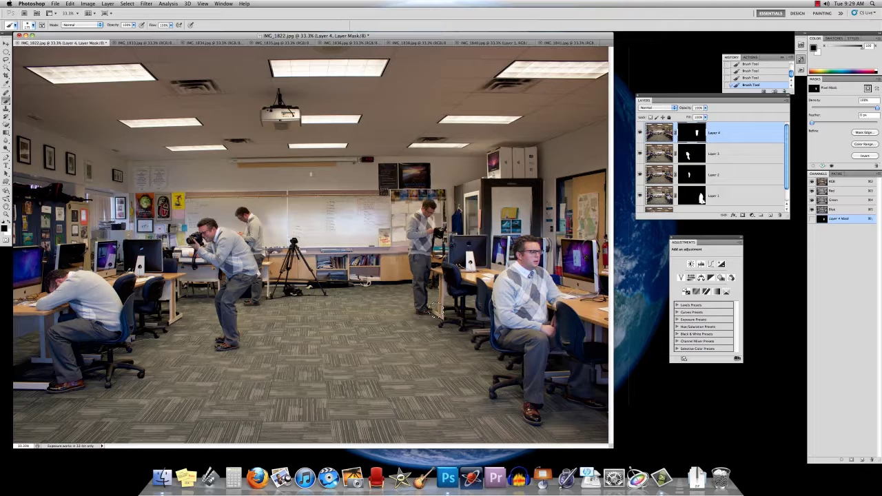
pyautogui.press('super+plus')
pyautogui.press('super+plus')
pyautogui.press('super+plus')
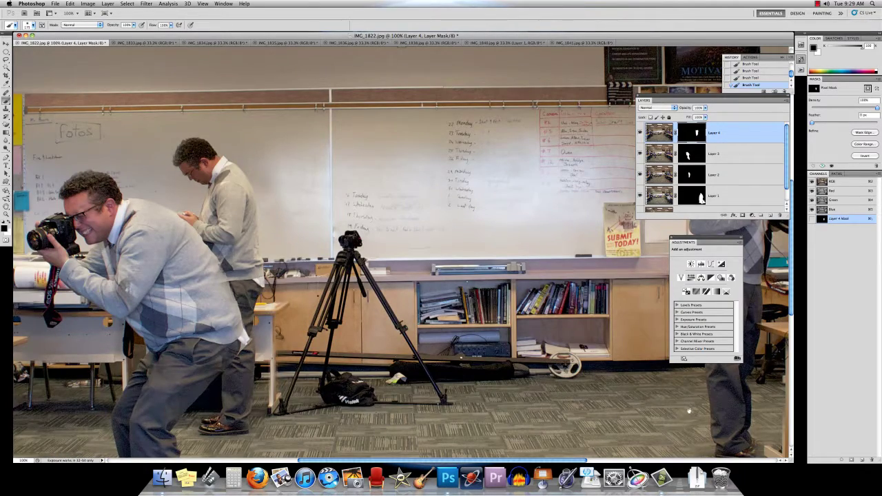
pyautogui.moveTo(703, 414)
pyautogui.mouseDown()
pyautogui.moveTo(552, 373)
pyautogui.moveTo(463, 265)
pyautogui.mouseUp()
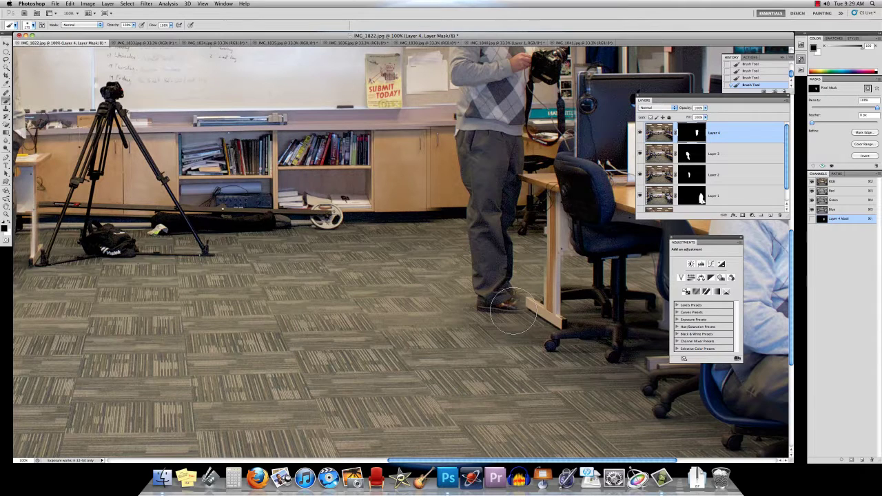
pyautogui.press('[')
pyautogui.press('[')
pyautogui.press('[')
pyautogui.press('[')
pyautogui.press('[')
pyautogui.press('[')
pyautogui.press('[')
pyautogui.press('[')
pyautogui.moveTo(517, 307)
pyautogui.mouseDown()
pyautogui.moveTo(518, 298)
pyautogui.moveTo(504, 312)
pyautogui.moveTo(515, 310)
pyautogui.mouseUp()
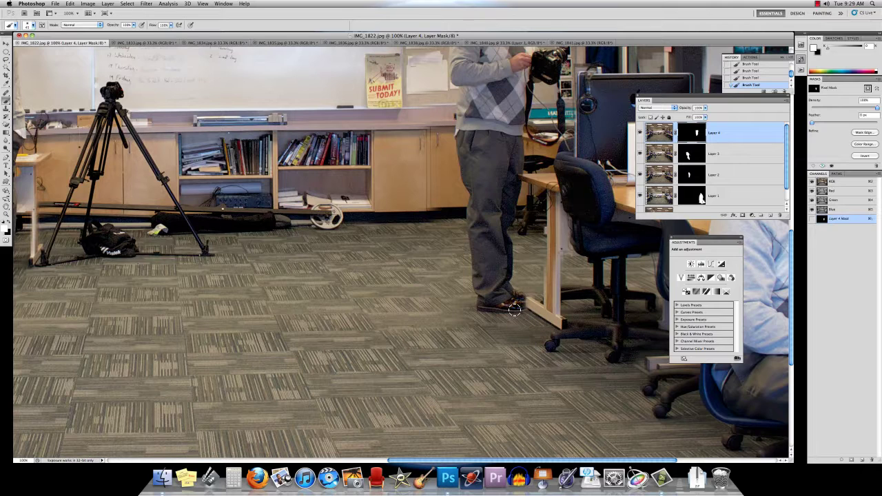
pyautogui.press('super+minus')
pyautogui.press('super+minus')
pyautogui.press('super+minus')
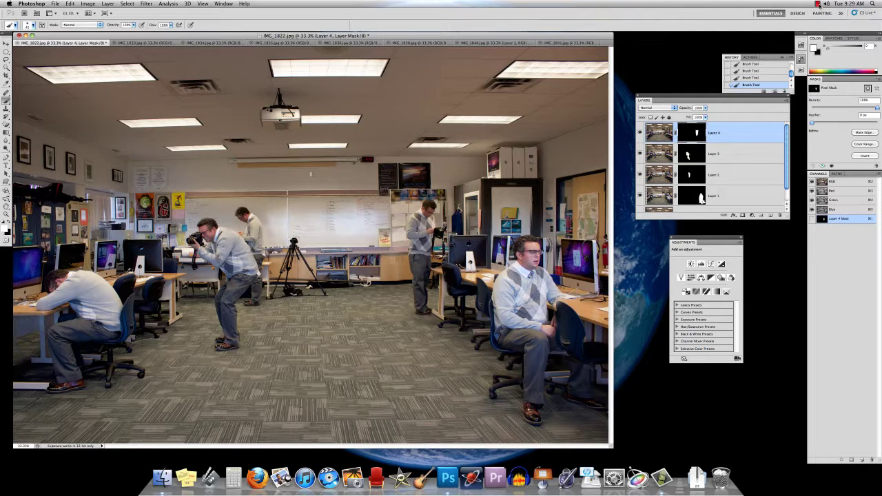
pyautogui.click(818, 4)
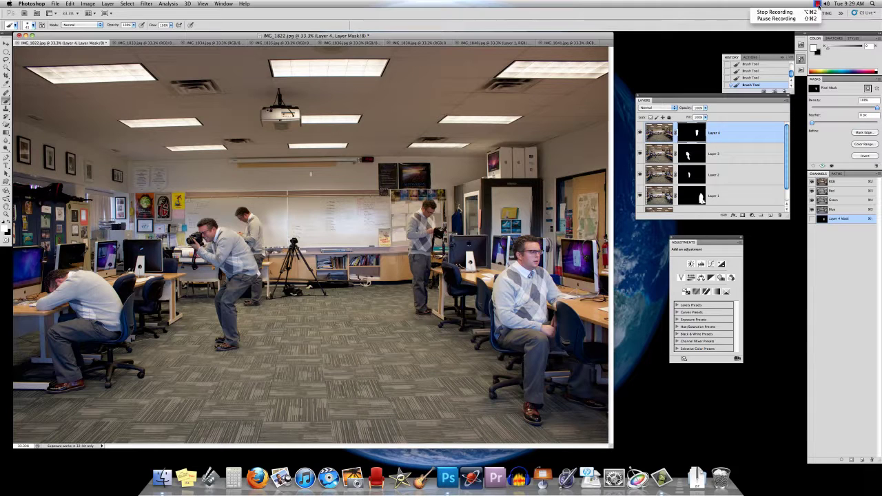